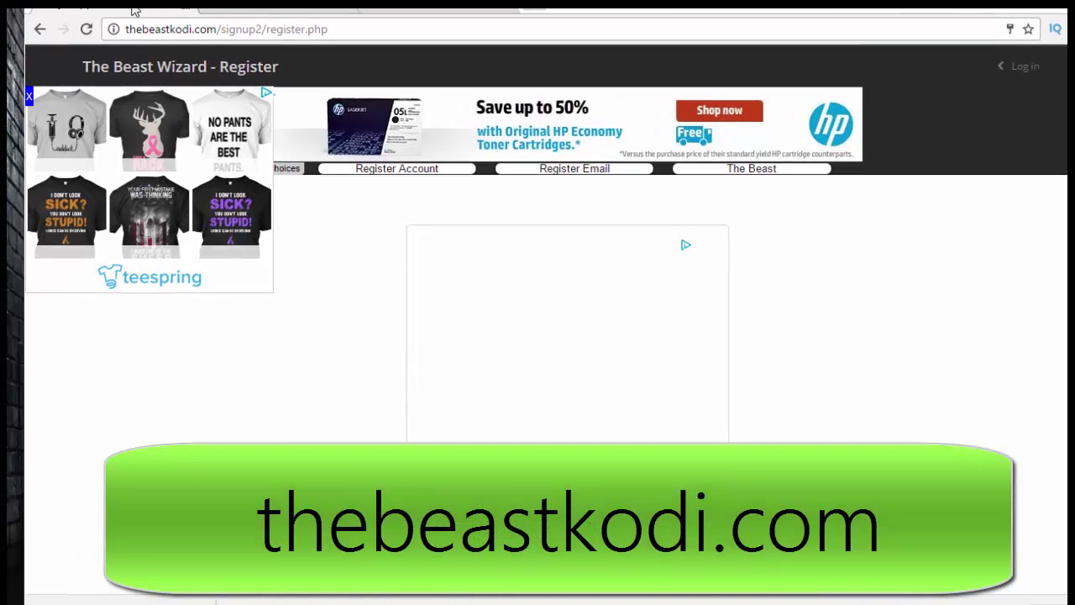
- Highlight the thebeastkodi.com/signup2/register.php address in the browser's address bar
click(214, 34)
- Fill the Register form with an account name, e-mail address and password, then submit it
click(141, 32)
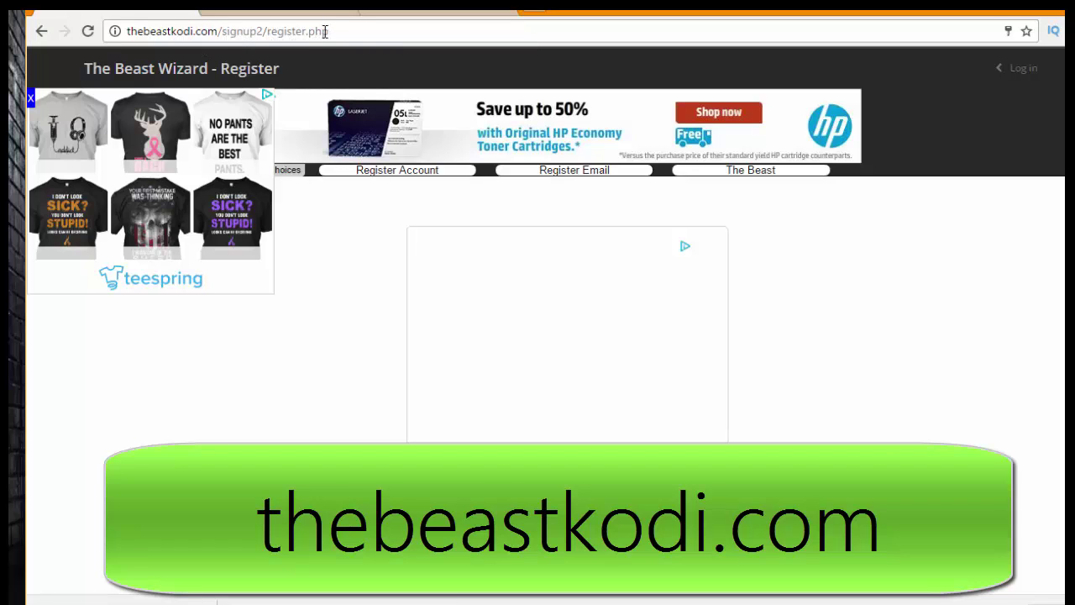
scroll(374, 442, down, 5)
click(516, 211)
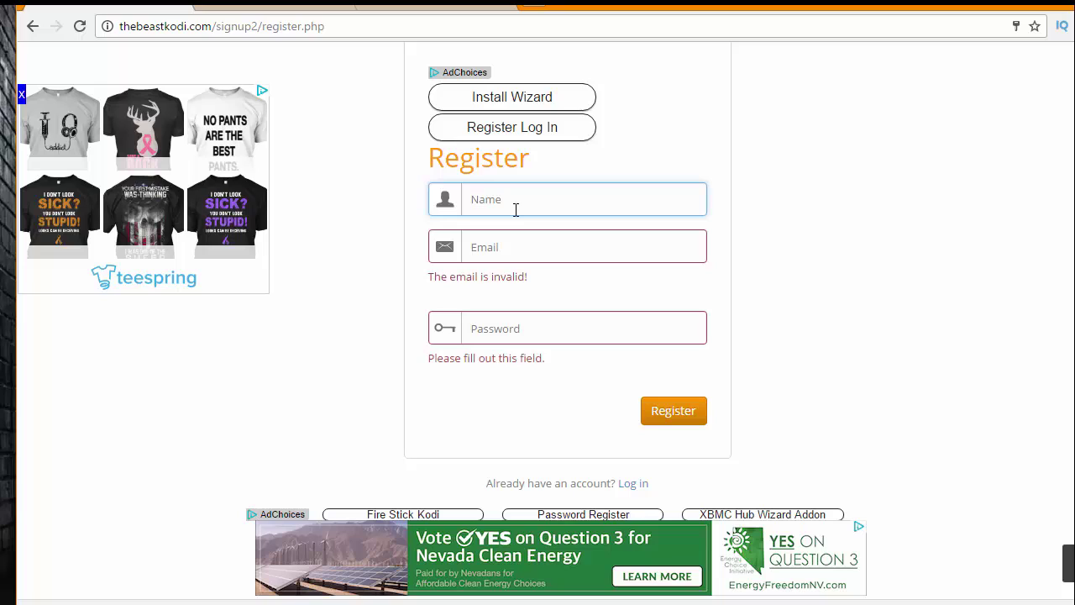
text(TheJimmy)
key(Tab)
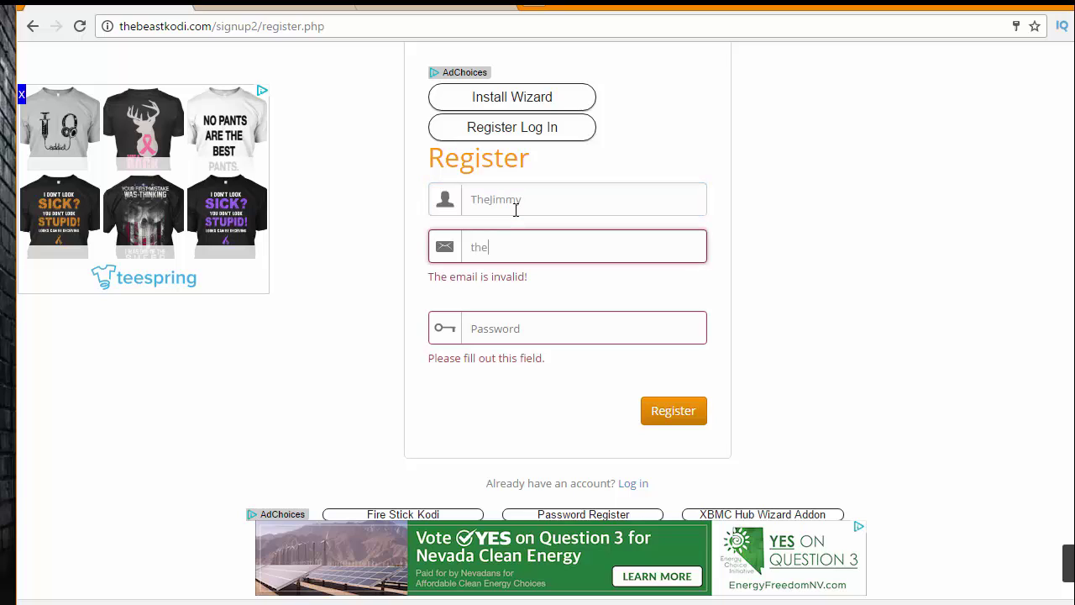
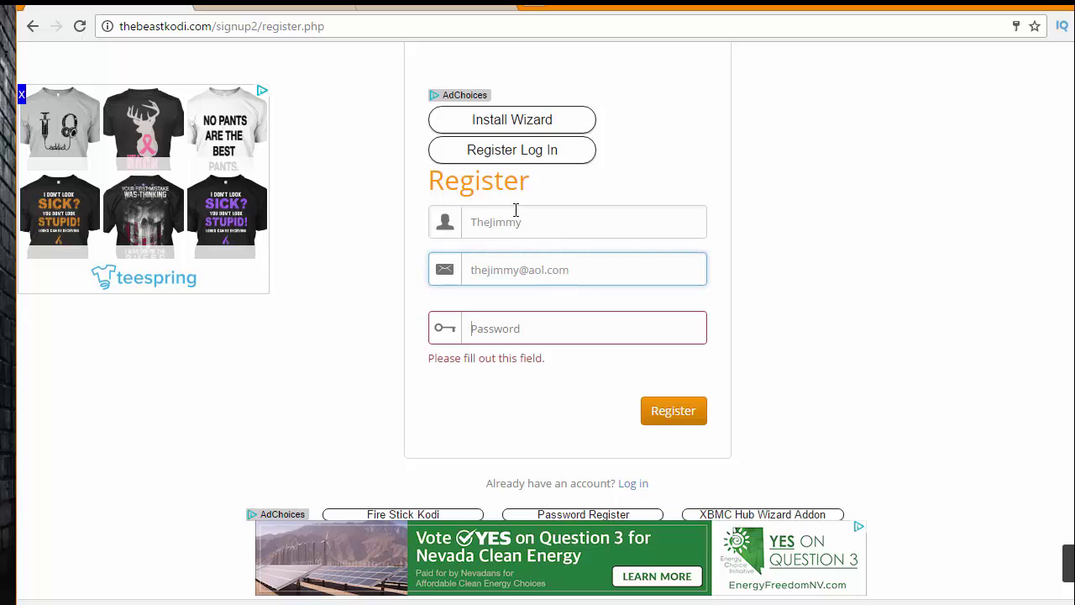
key(Tab)
text(•••••••)
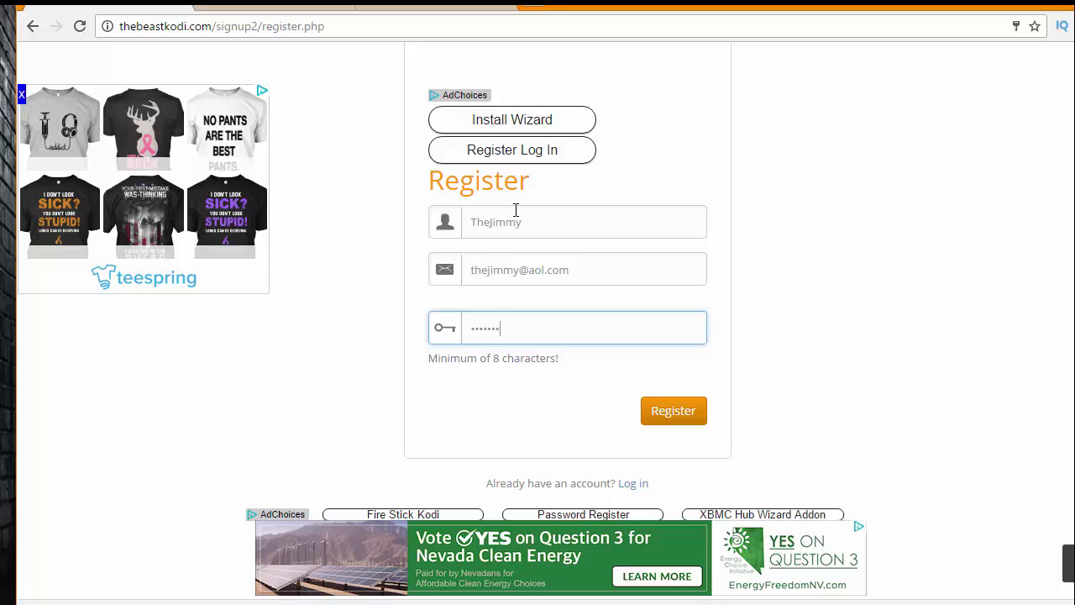
click(669, 421)
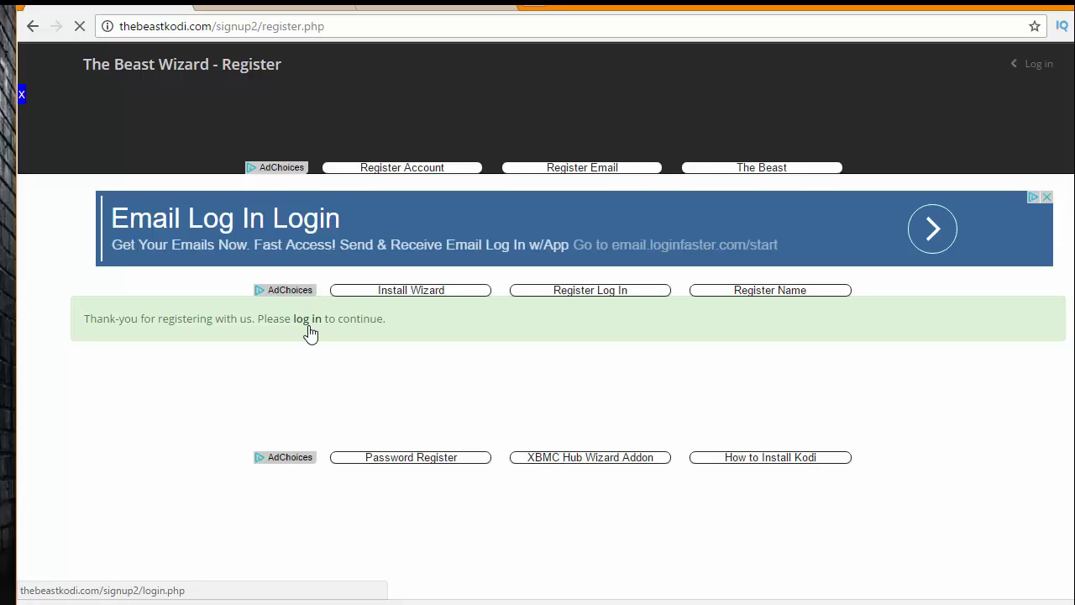
- Go to the log-in page and sign in with the new account's autofilled e-mail and password
click(308, 320)
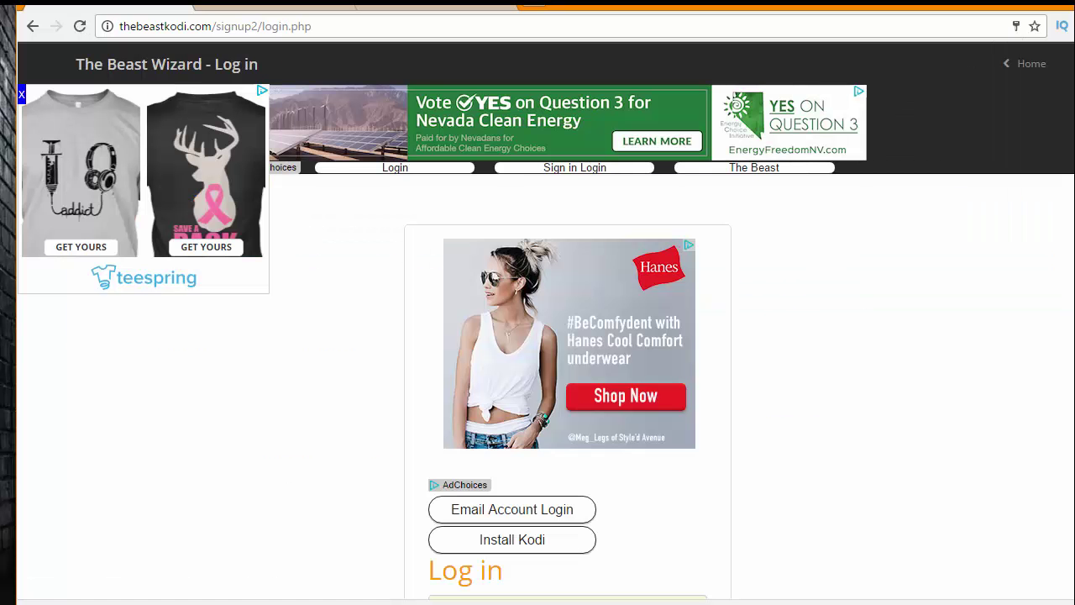
scroll(567, 336, down, 4)
scroll(324, 475, up, 4)
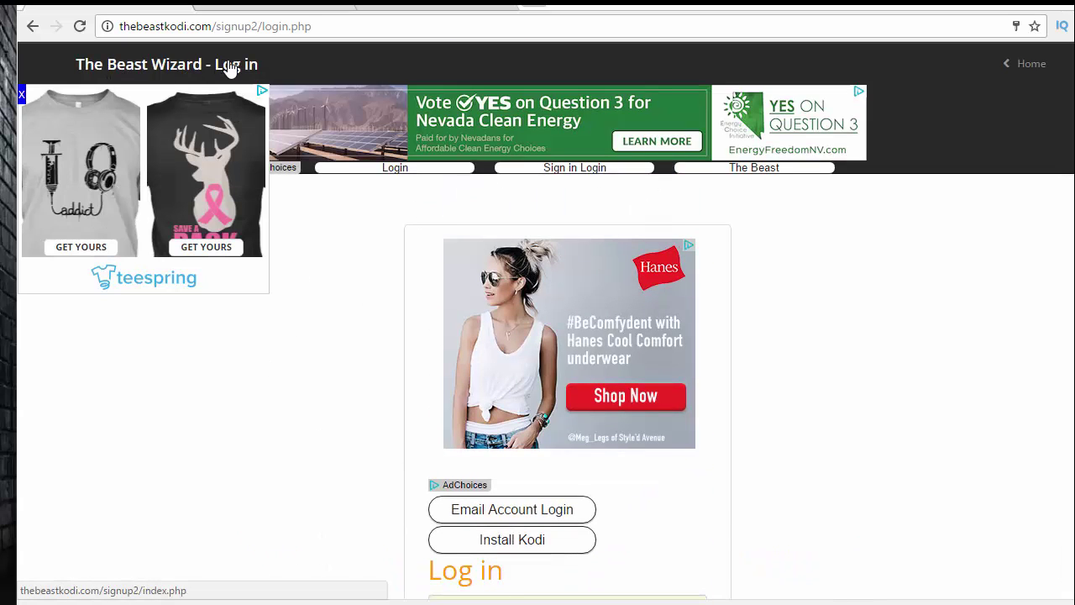
scroll(522, 205, down, 4)
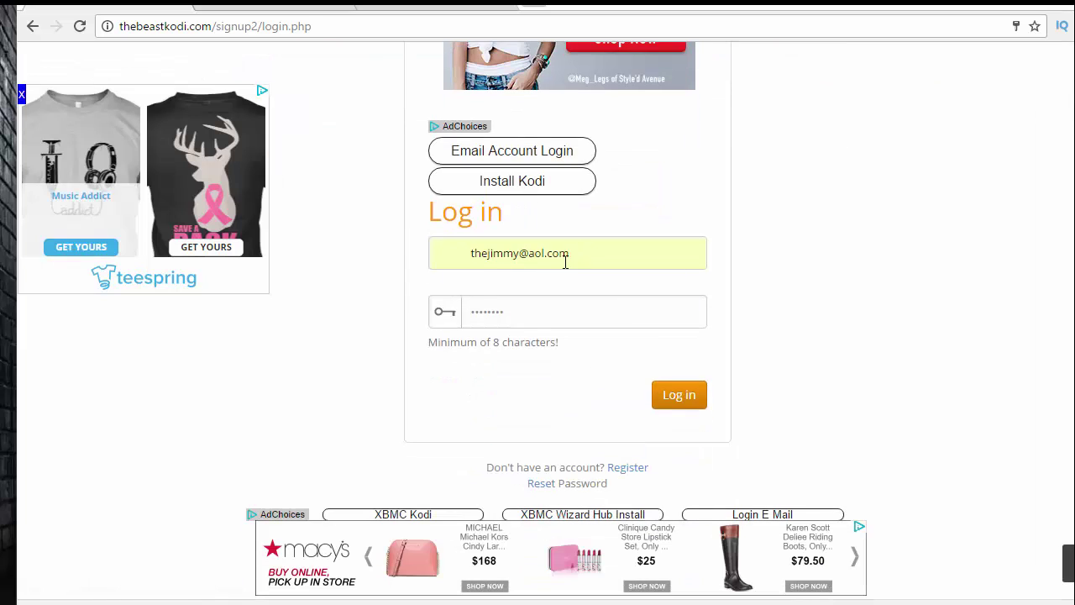
click(510, 316)
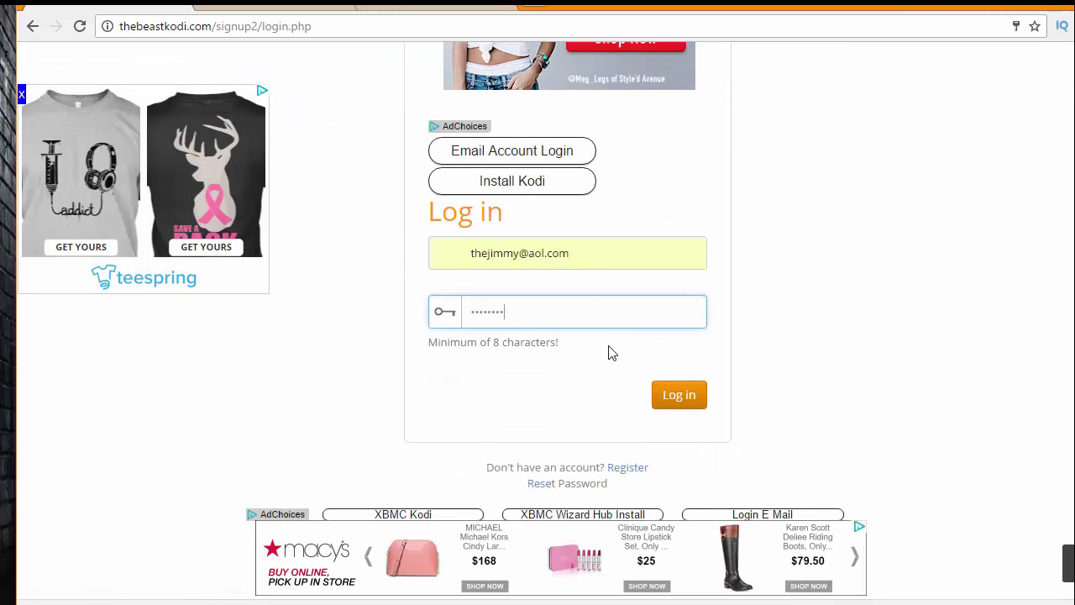
click(688, 401)
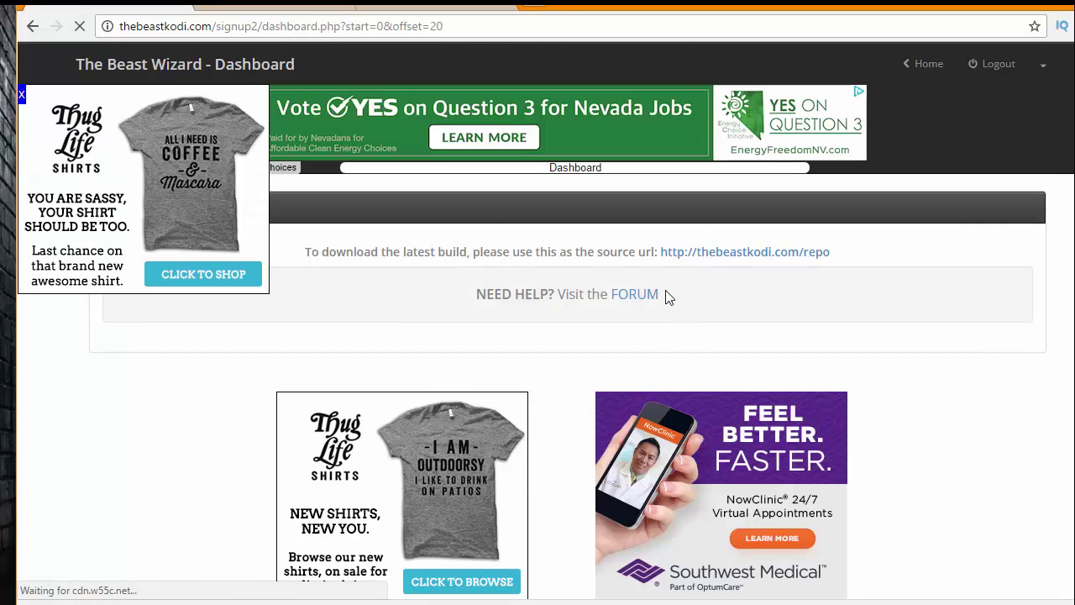
drag(314, 256, 601, 259)
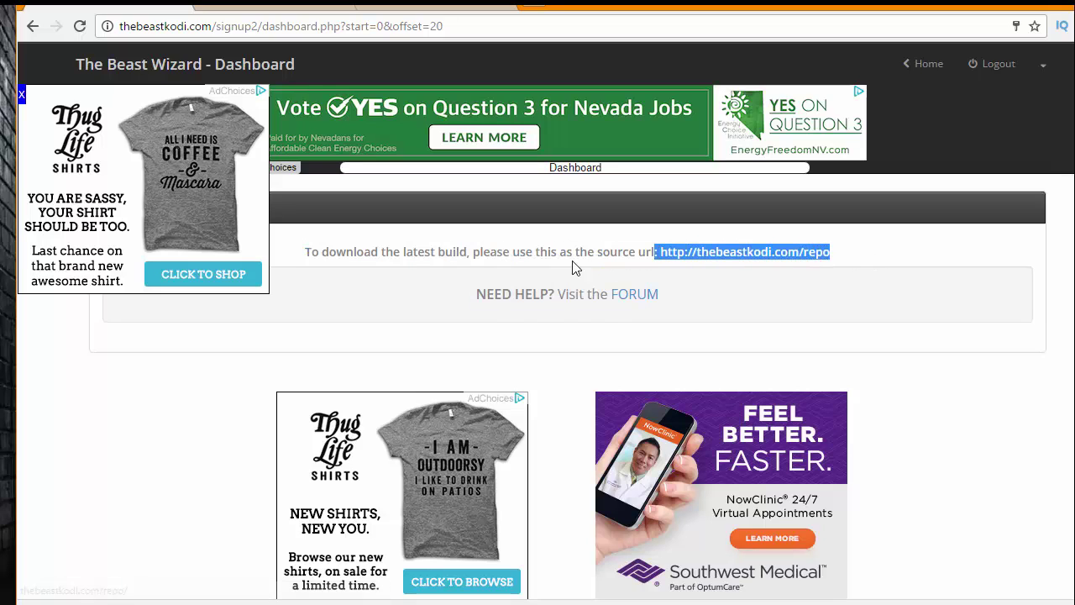
click(526, 263)
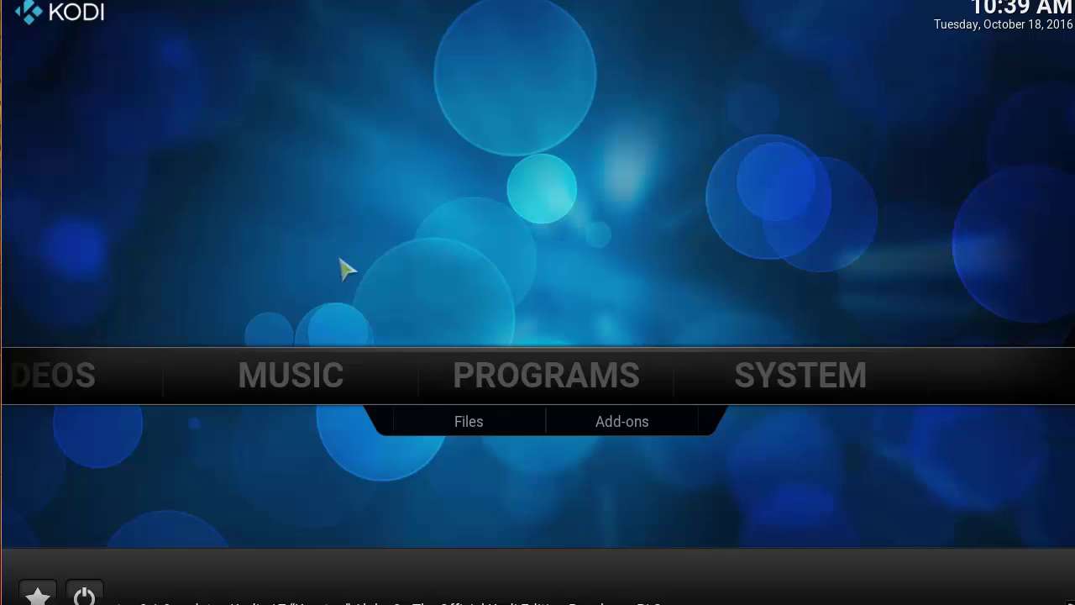
mouse_move(731, 403)
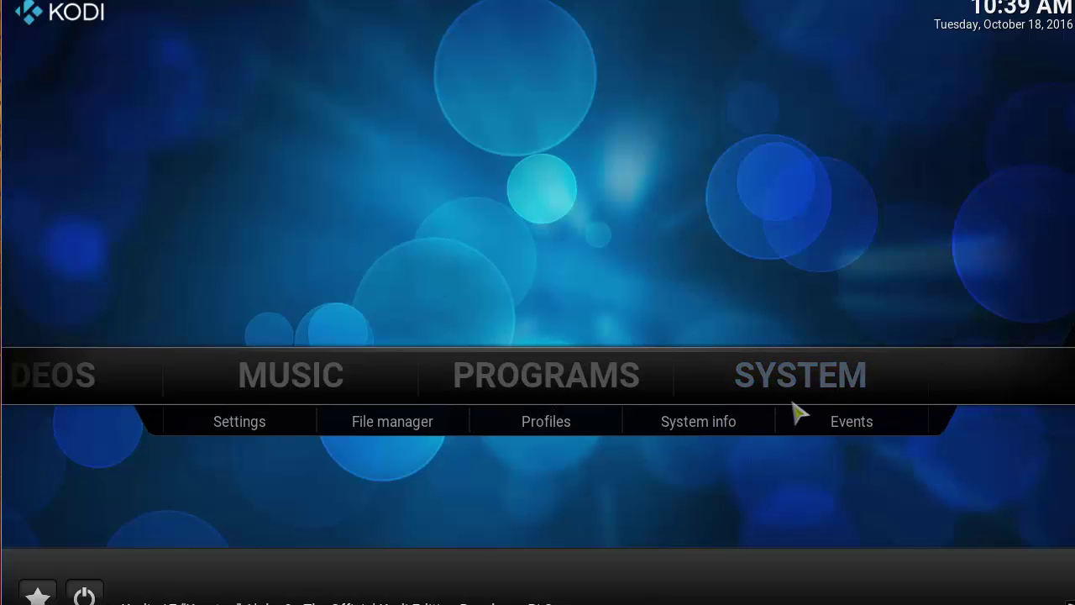
click(412, 428)
click(148, 193)
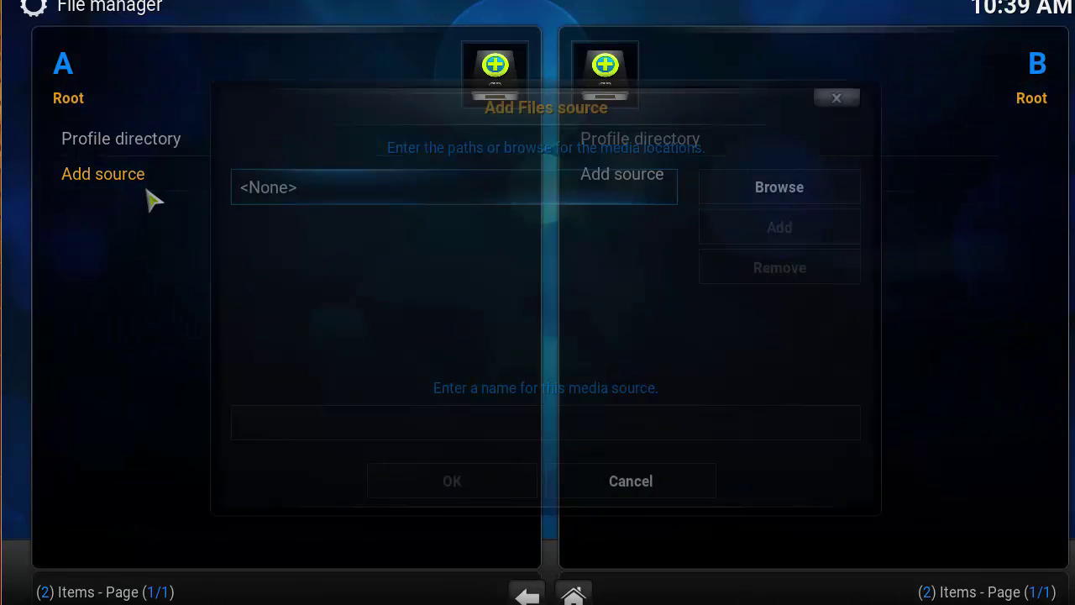
click(456, 195)
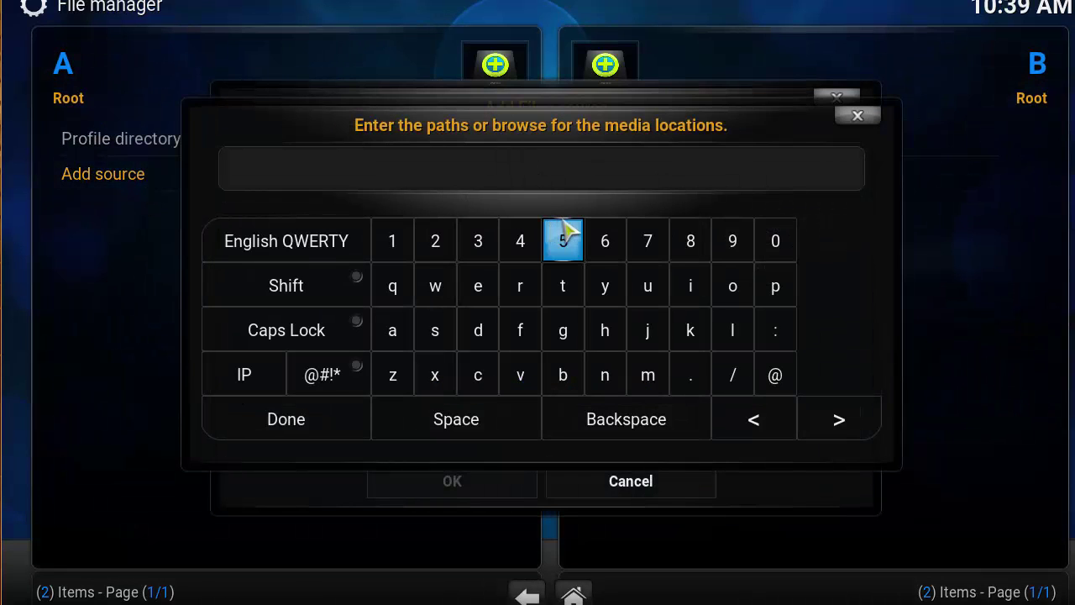
text(http:)
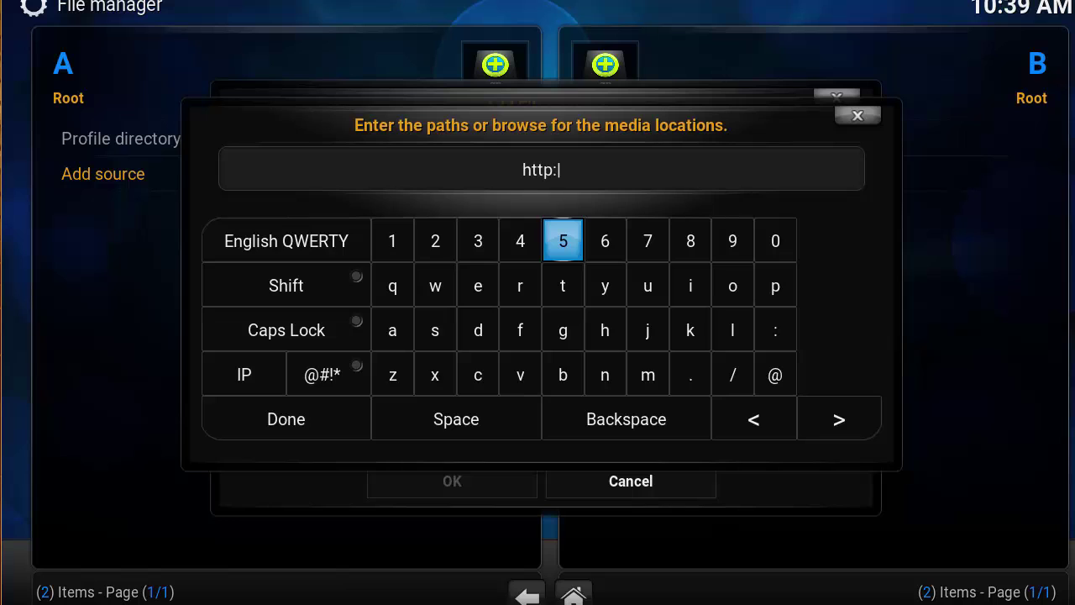
text(//thebeastkodi.)
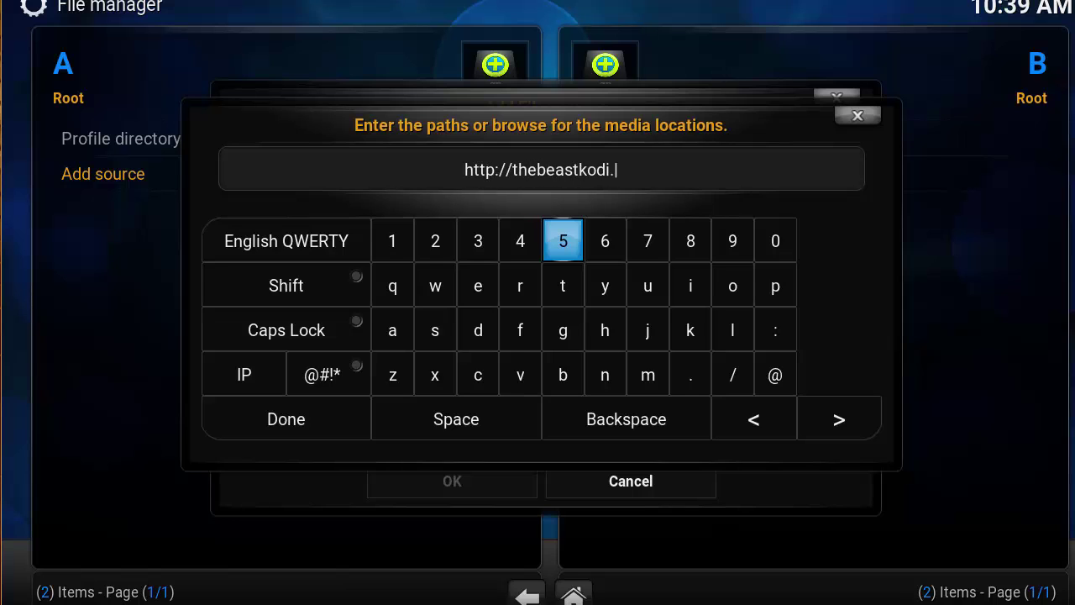
text(com/re)
key(BackSpace)
key(BackSpace)
key(BackSpace)
key(BackSpace)
key(BackSpace)
key(BackSpace)
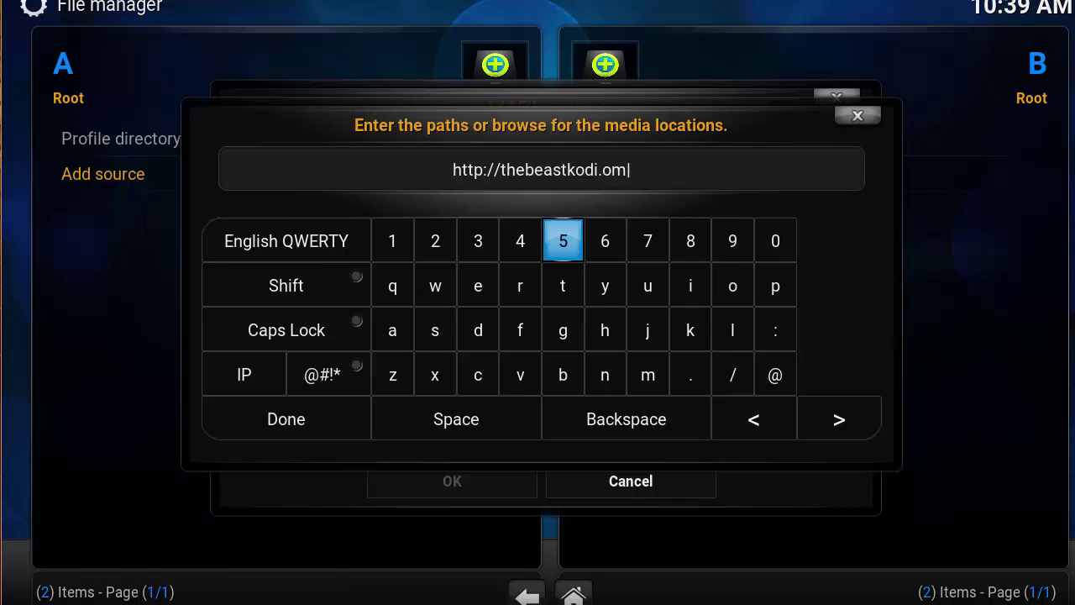
text(com/reo)
key(BackSpace)
text(po)
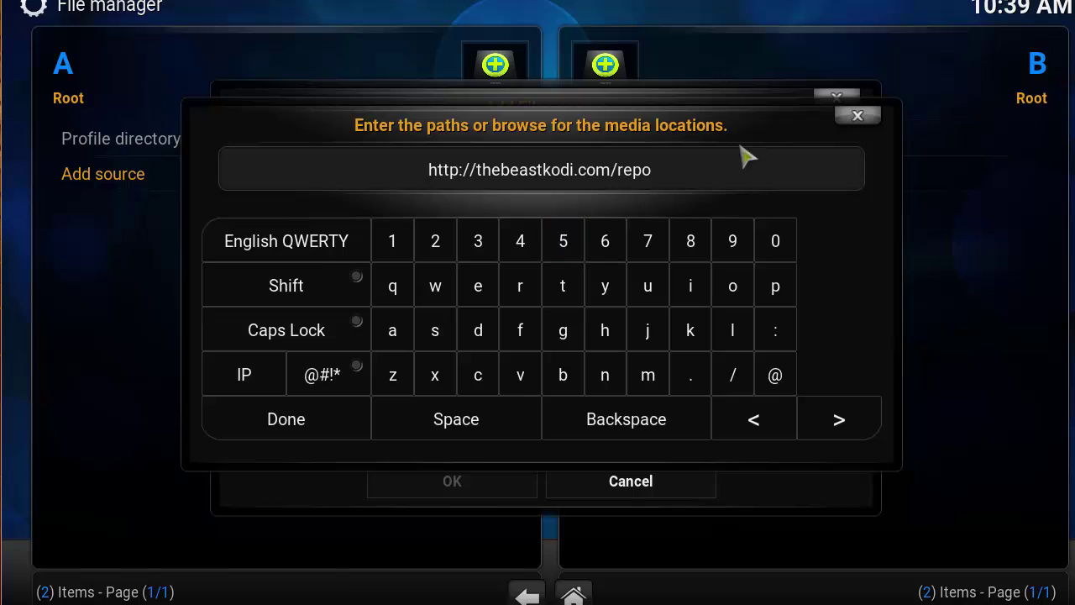
click(305, 426)
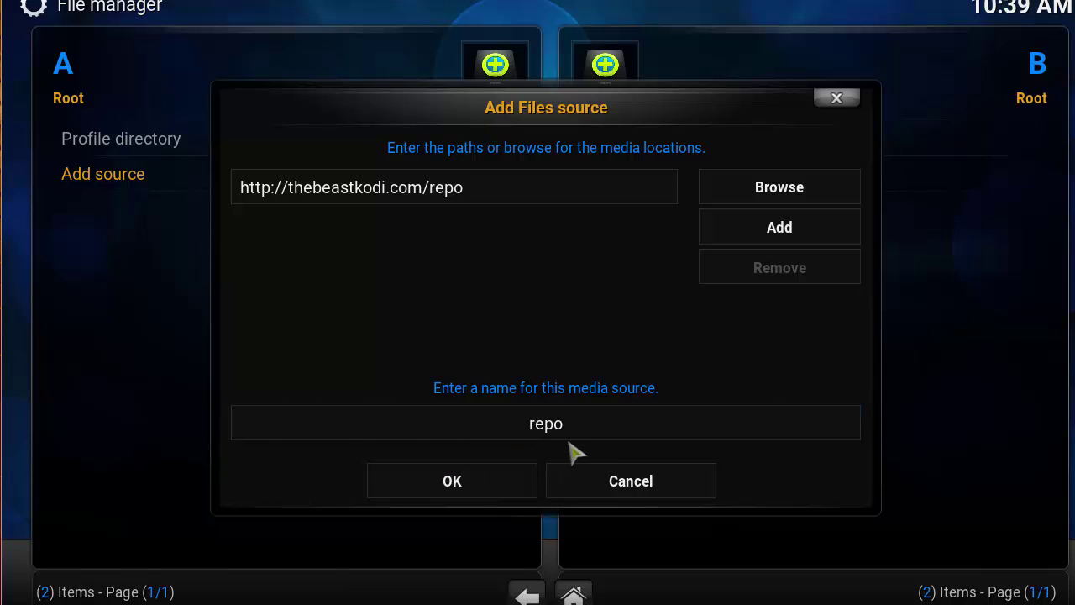
- Name the new source BEAST and confirm adding it
click(588, 431)
key(BackSpace)
key(BackSpace)
key(BackSpace)
key(BackSpace)
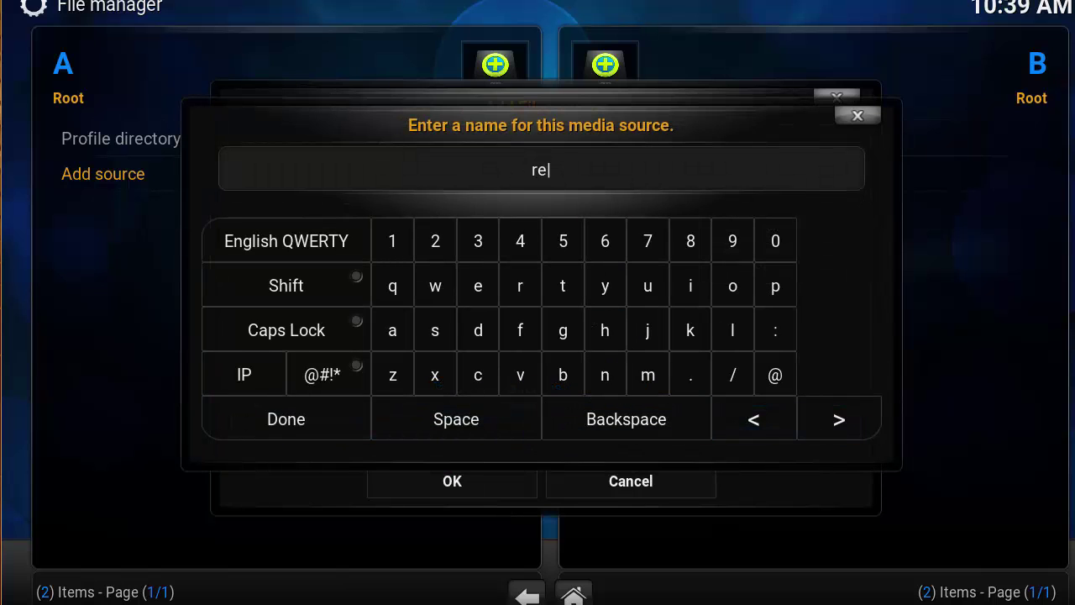
text(BEAST)
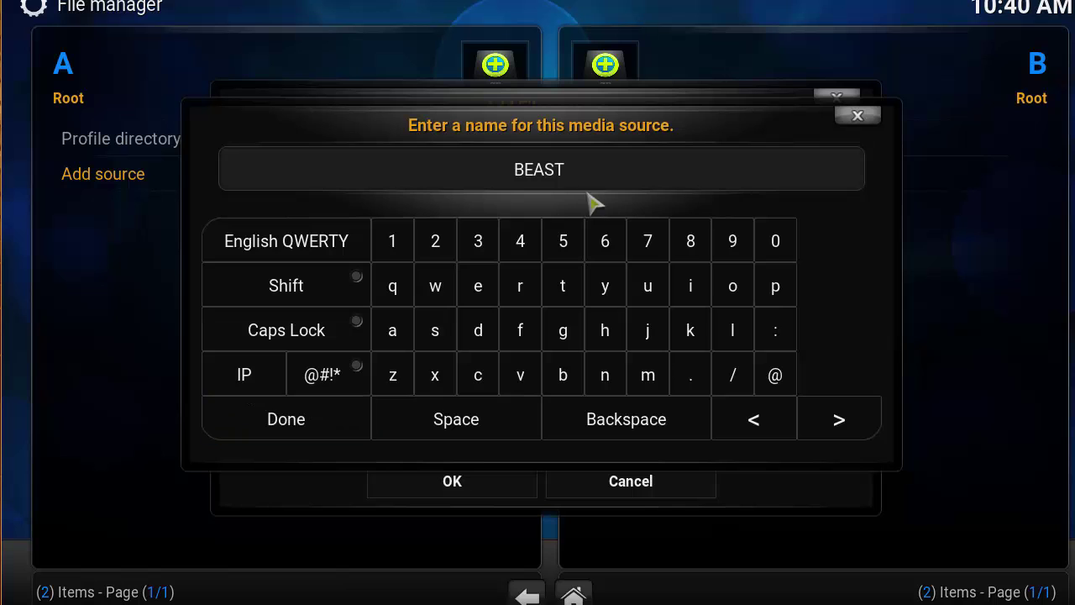
click(338, 433)
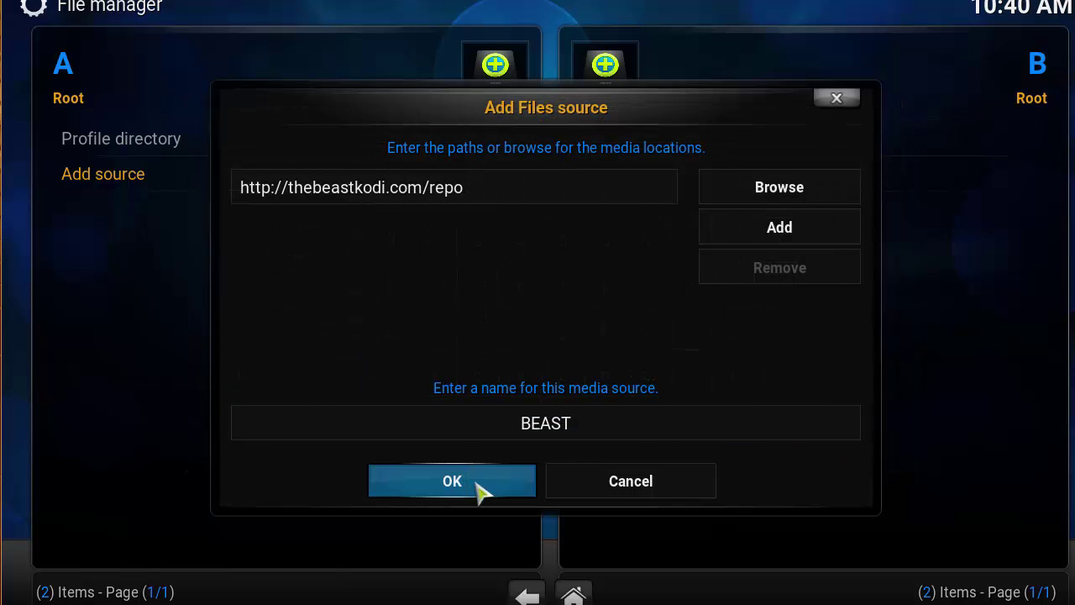
click(456, 483)
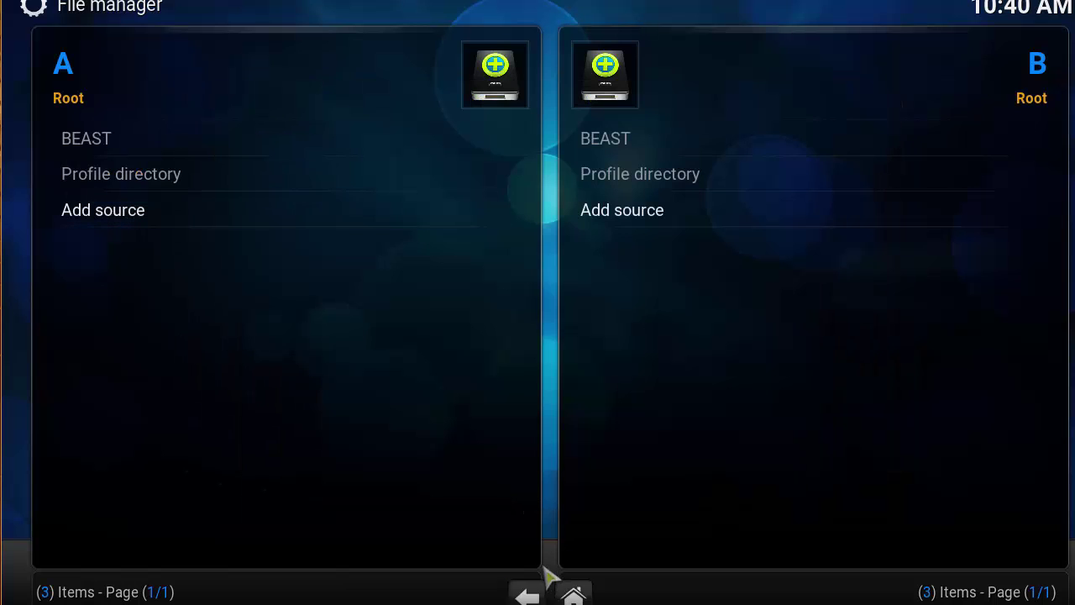
- Install plugin.video.beast.zip from the BEAST source via Add-ons' Install from zip file, then return home
click(573, 595)
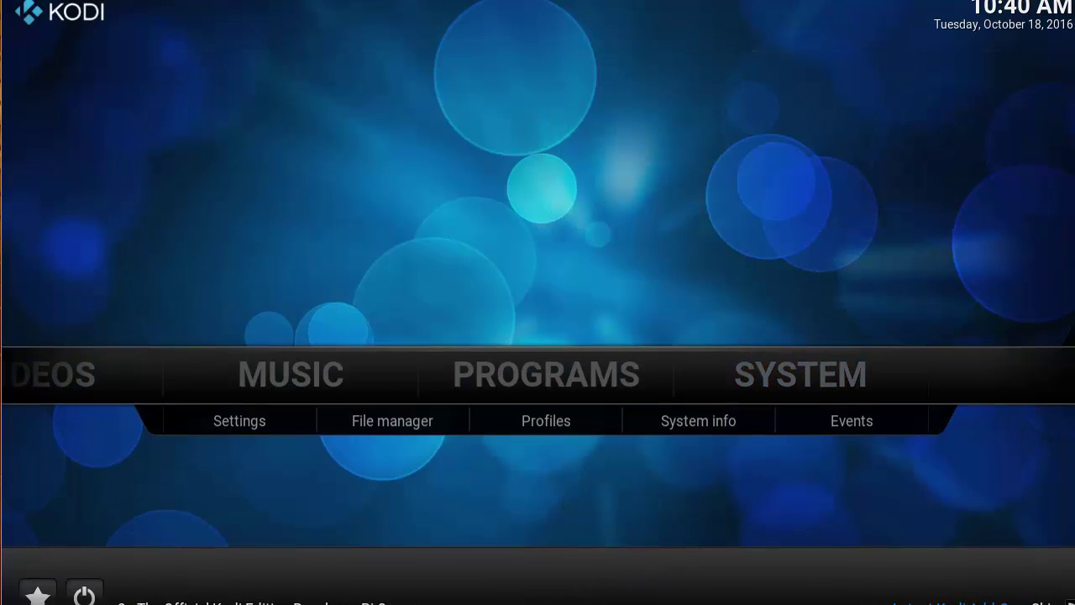
click(789, 376)
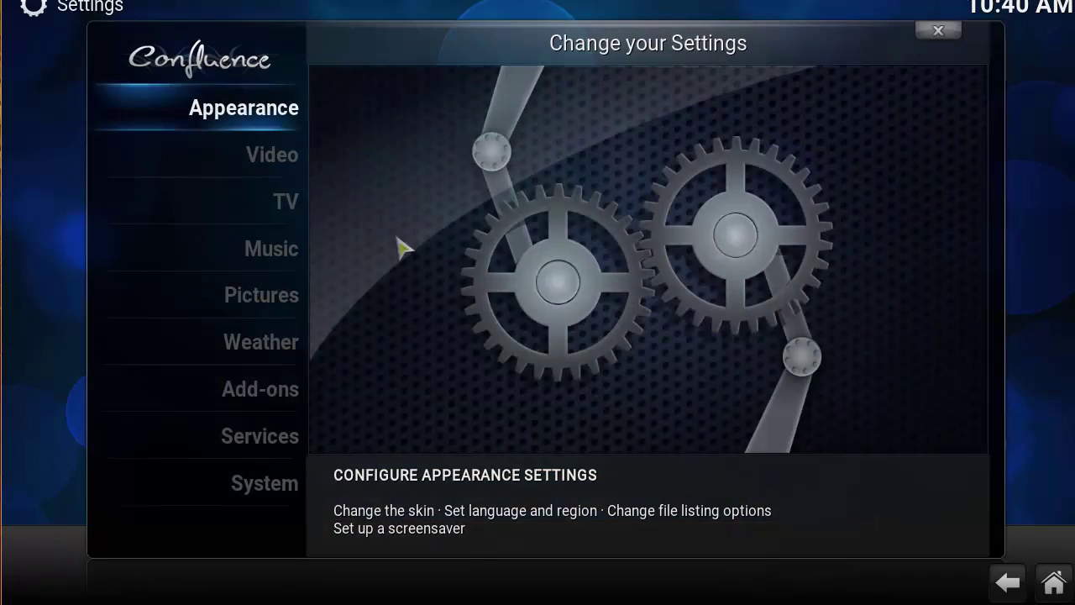
click(280, 386)
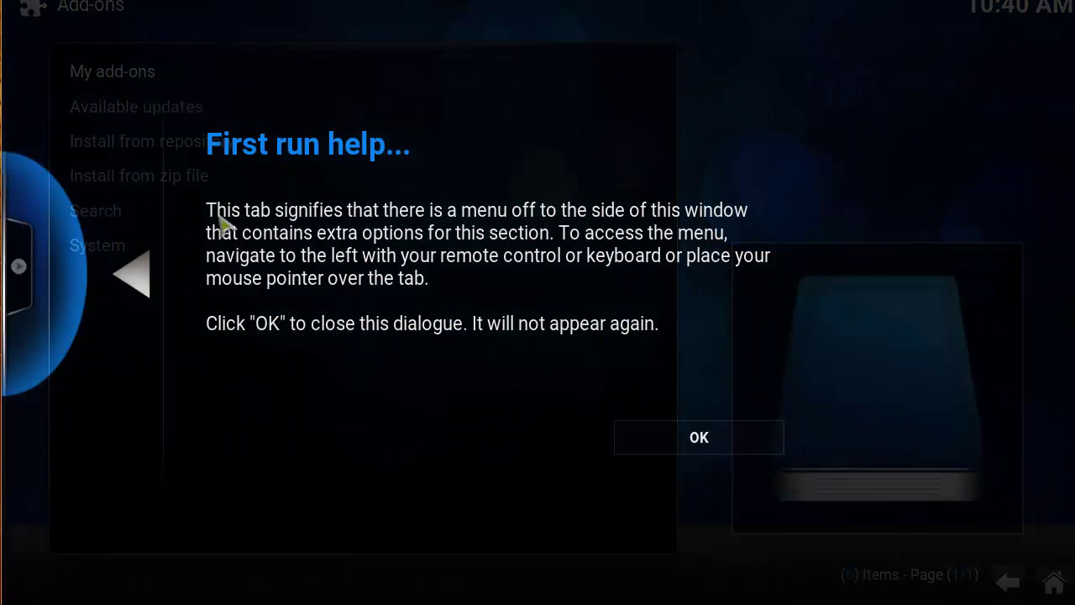
click(665, 417)
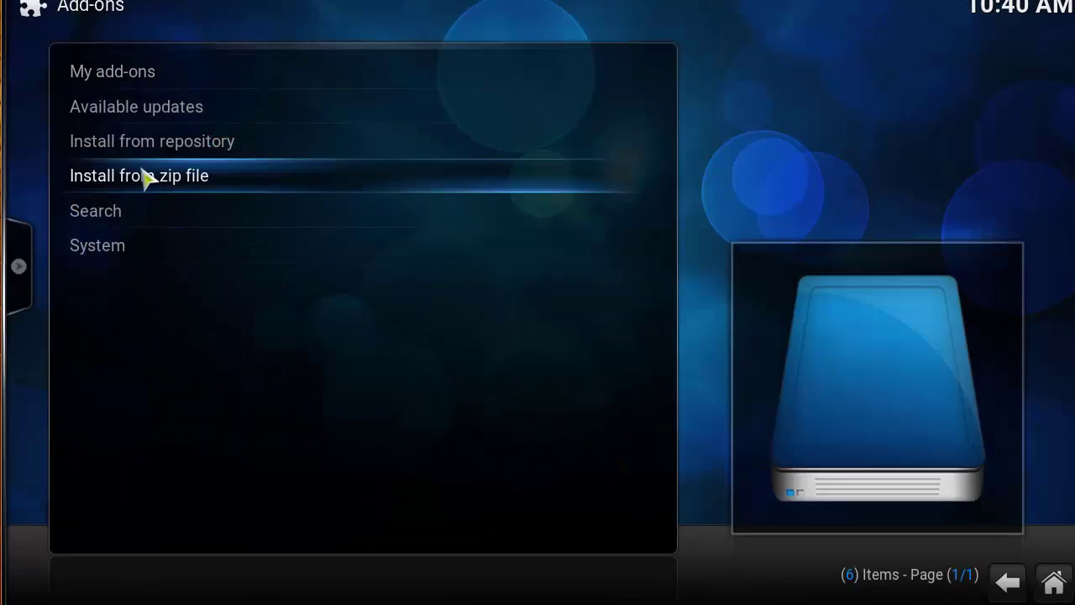
click(144, 175)
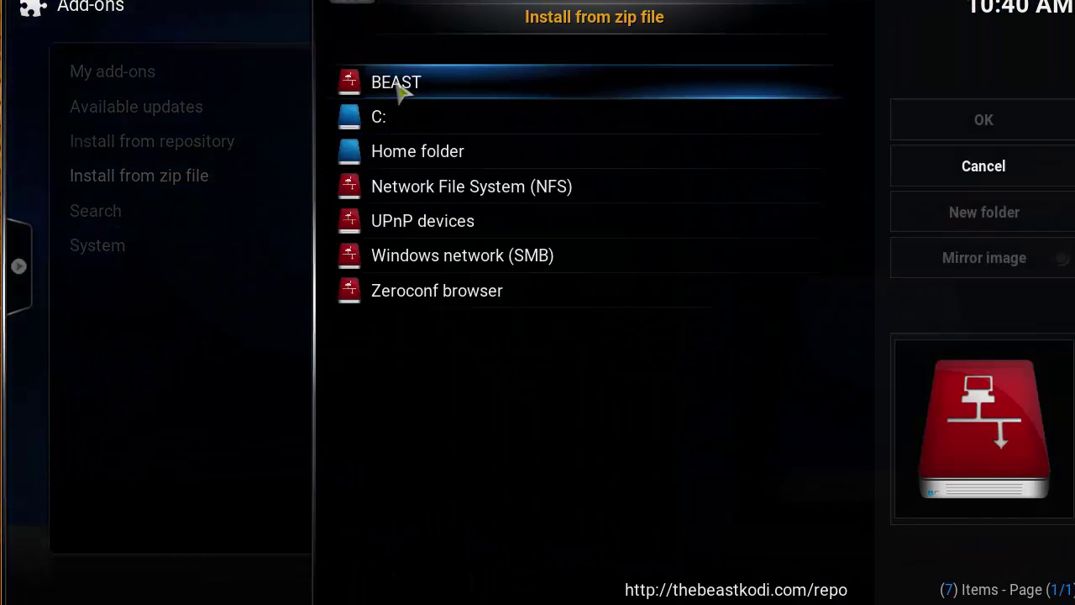
click(408, 84)
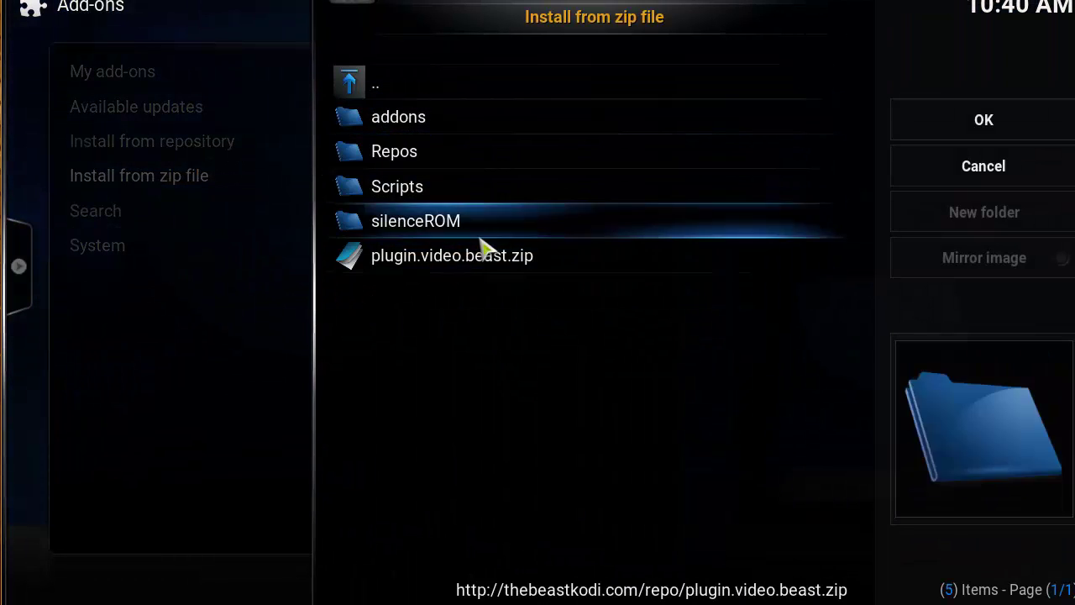
click(515, 256)
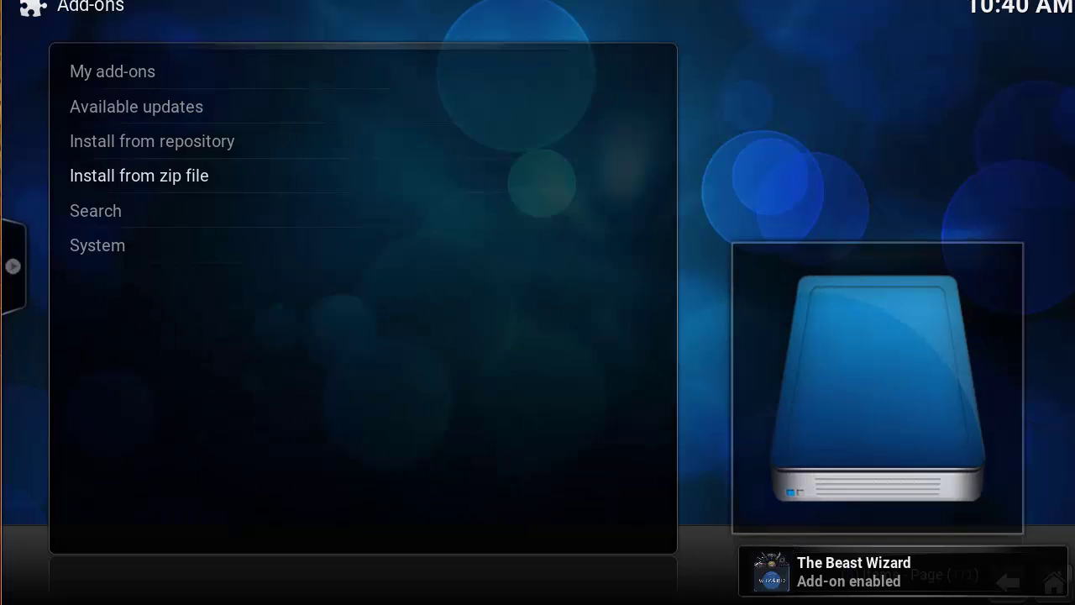
key(Escape)
key(Escape)
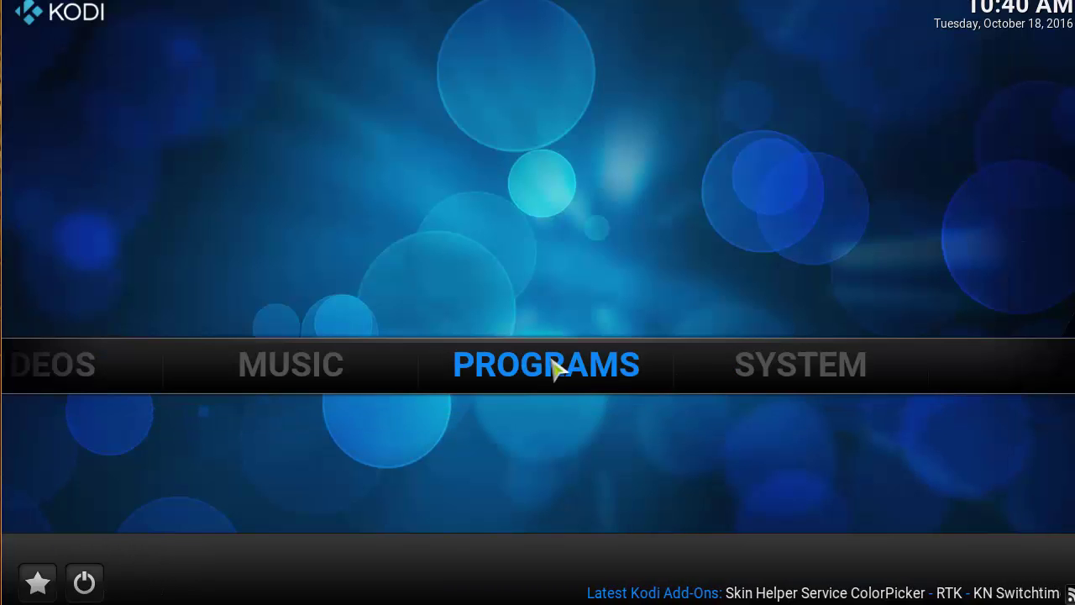
- Launch The Beast Wizard, dismiss the Authentication Failure, and open its Add-on settings
click(554, 370)
click(185, 159)
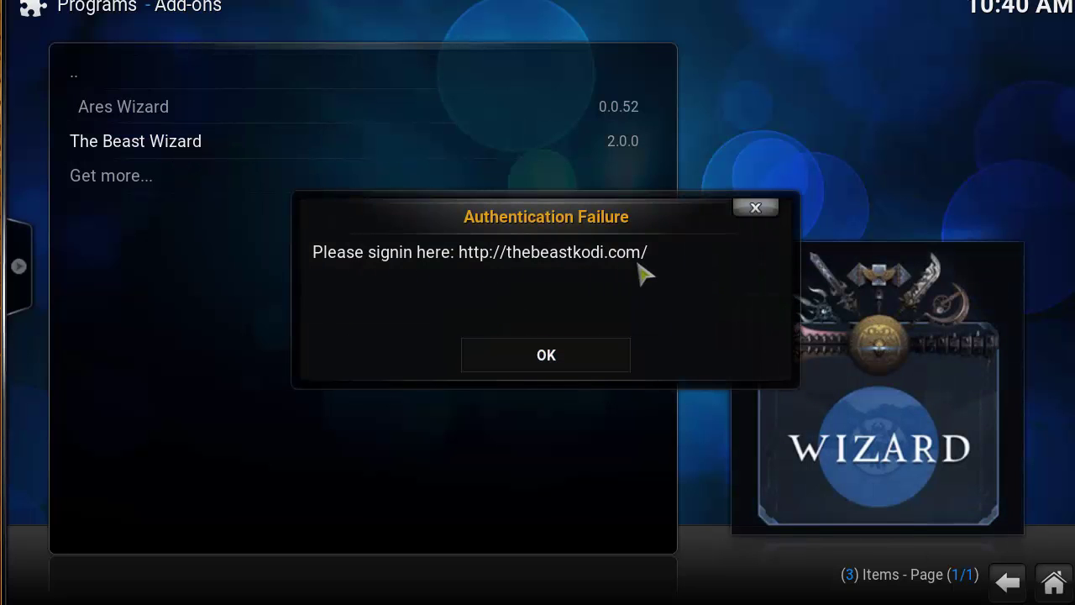
click(504, 351)
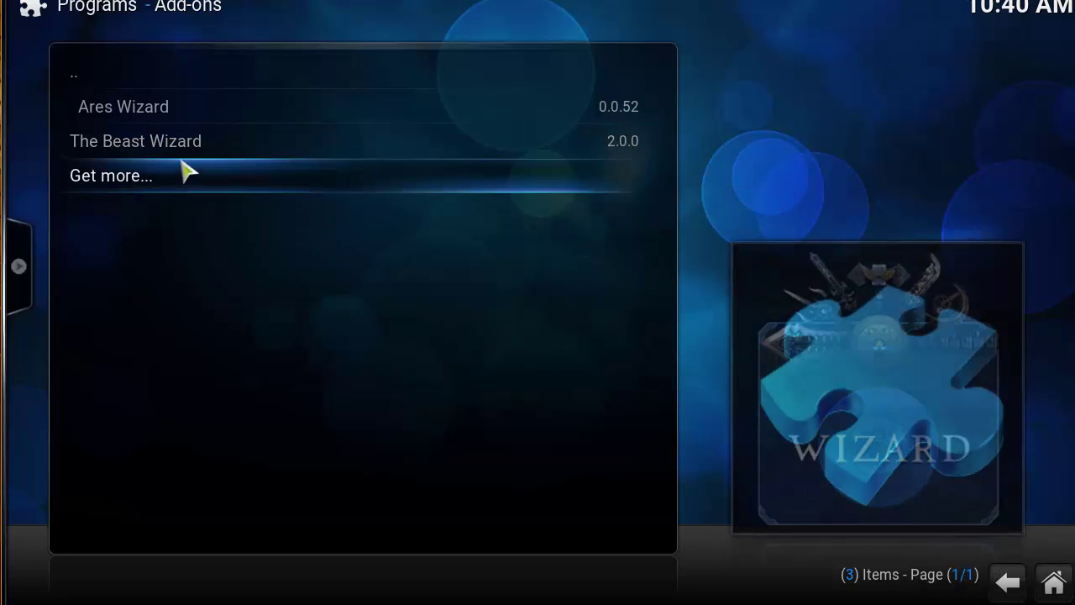
right_click(186, 160)
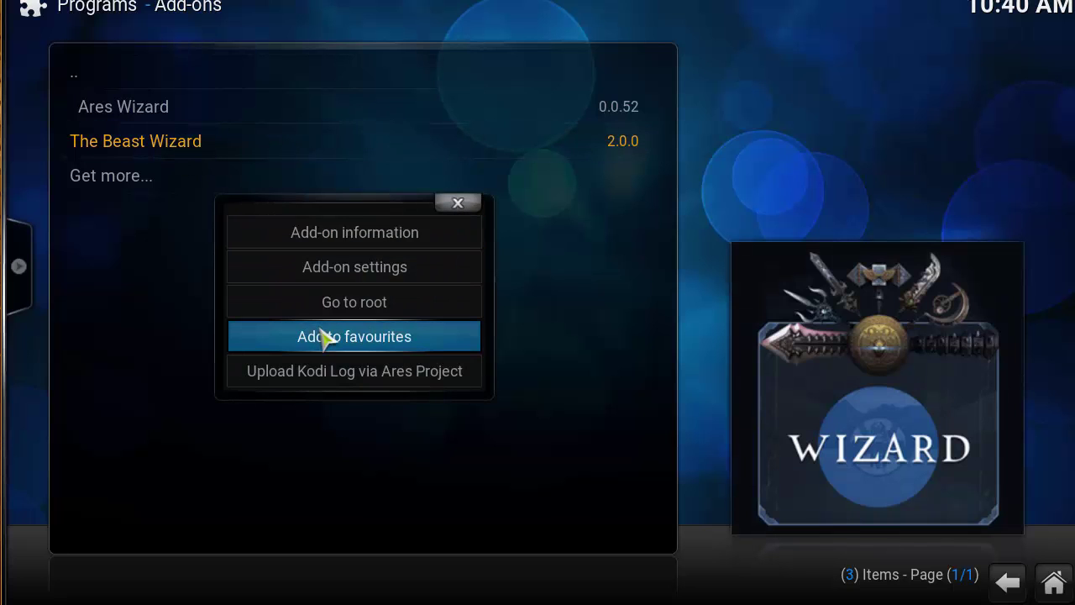
click(370, 279)
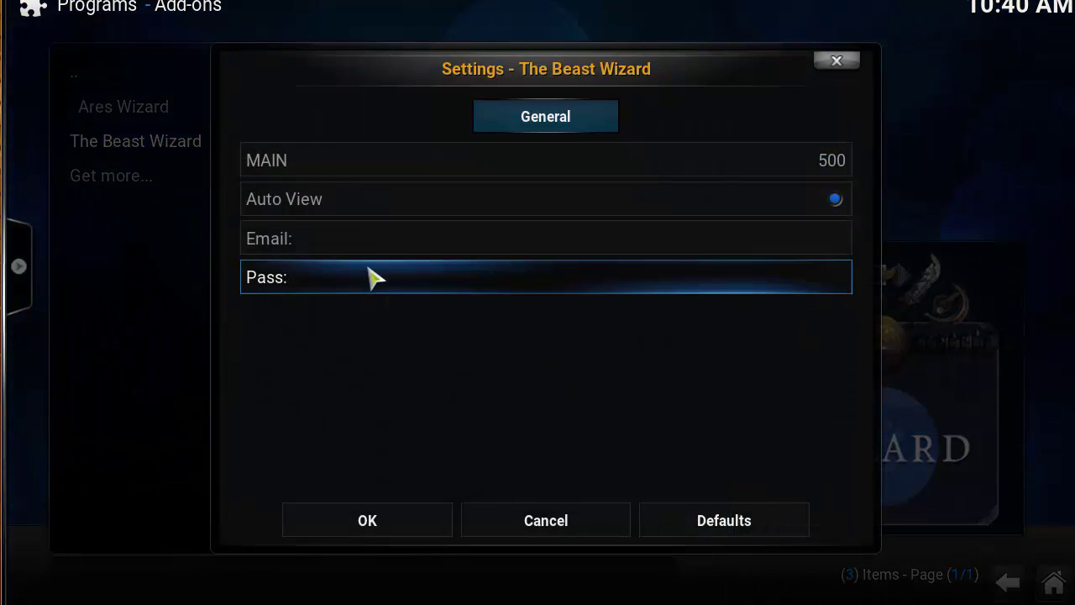
- Enter the account e-mail and password in the Email and Pass fields and save
click(367, 248)
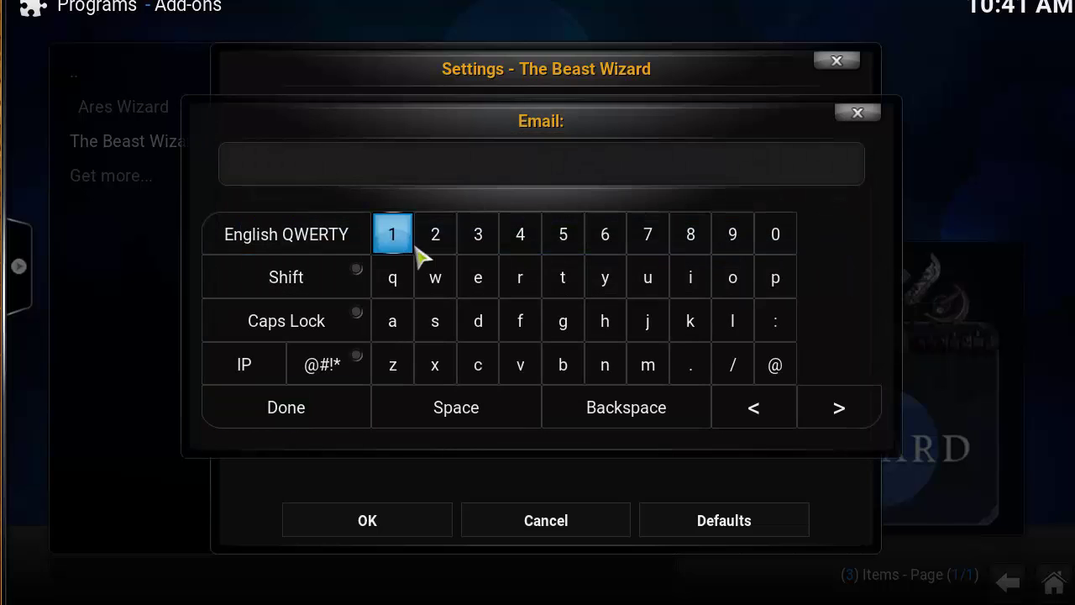
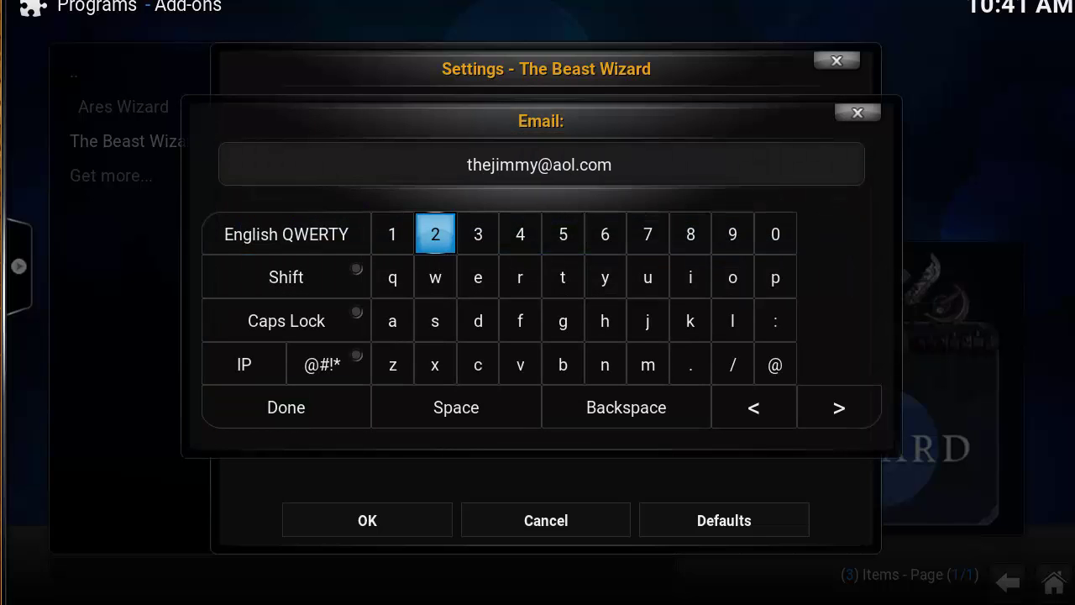
click(334, 407)
click(542, 294)
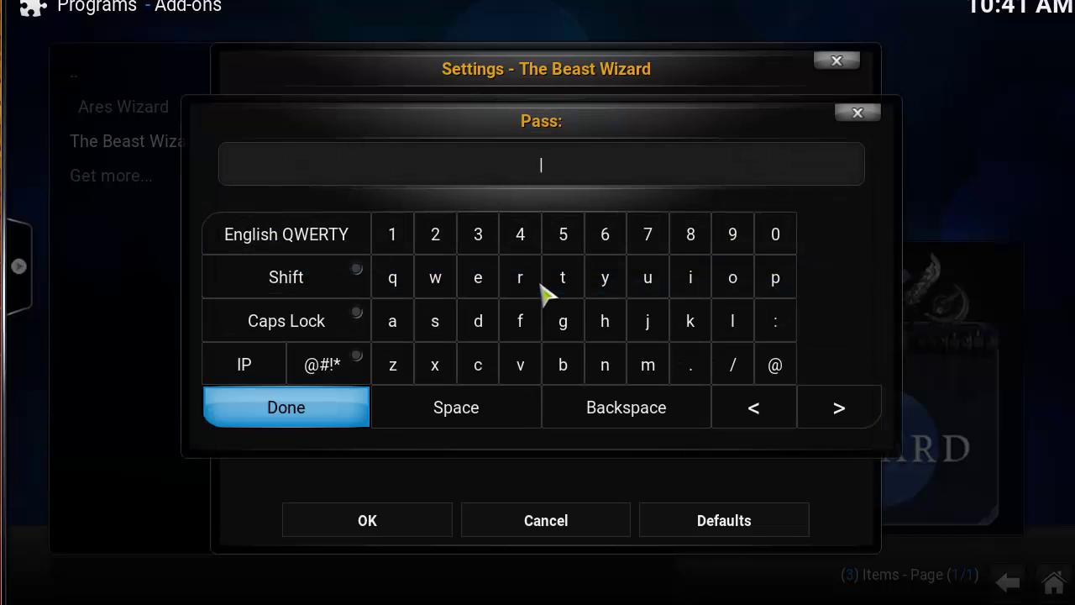
text(12345678)
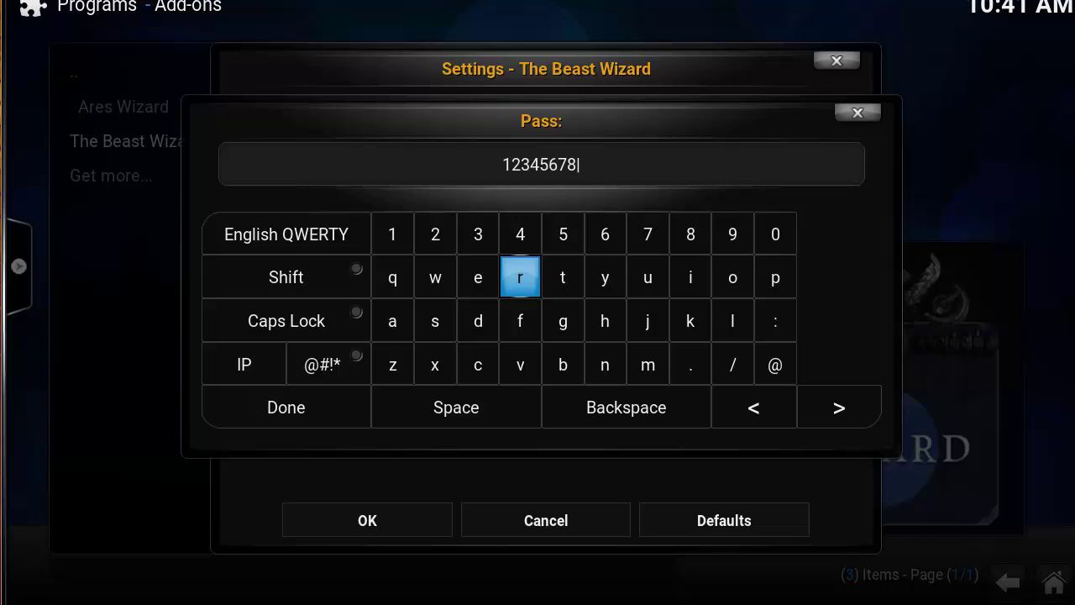
click(361, 405)
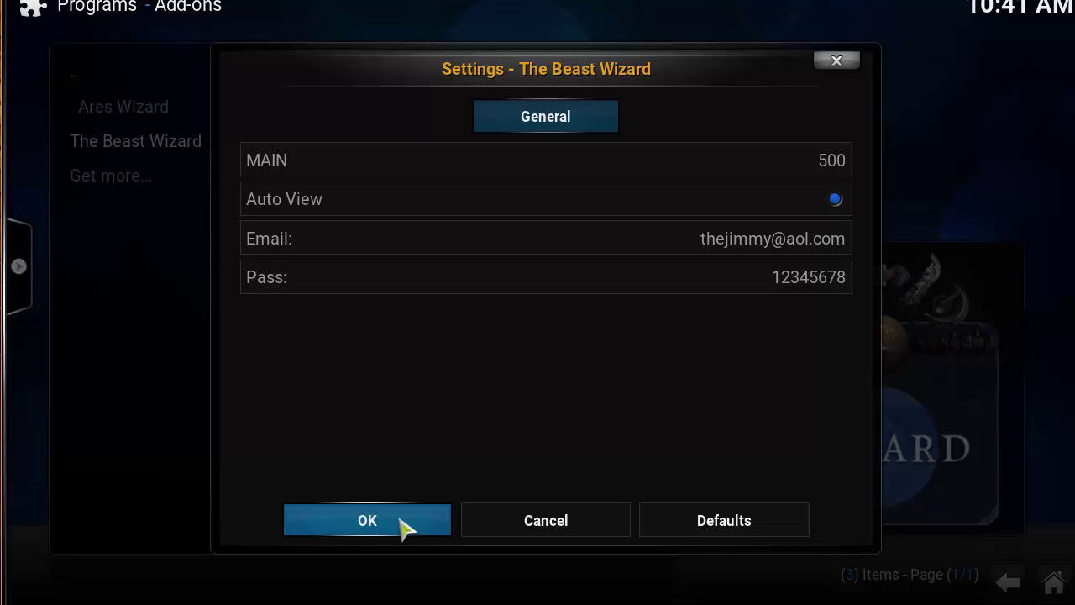
click(400, 519)
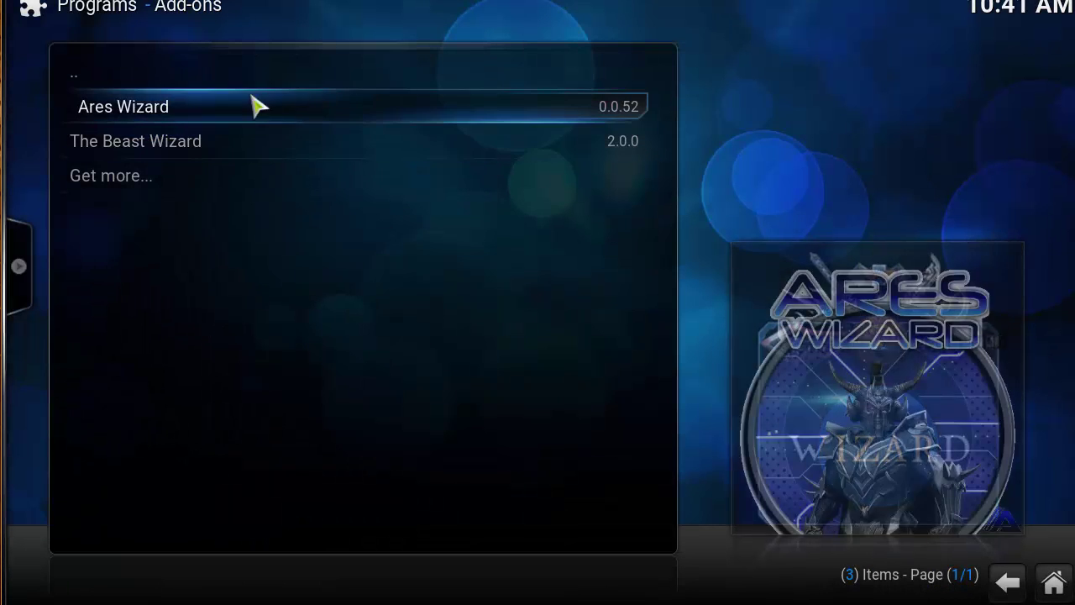
- Download The Beast Oct 17th build and accept the force close so it extracts
click(206, 149)
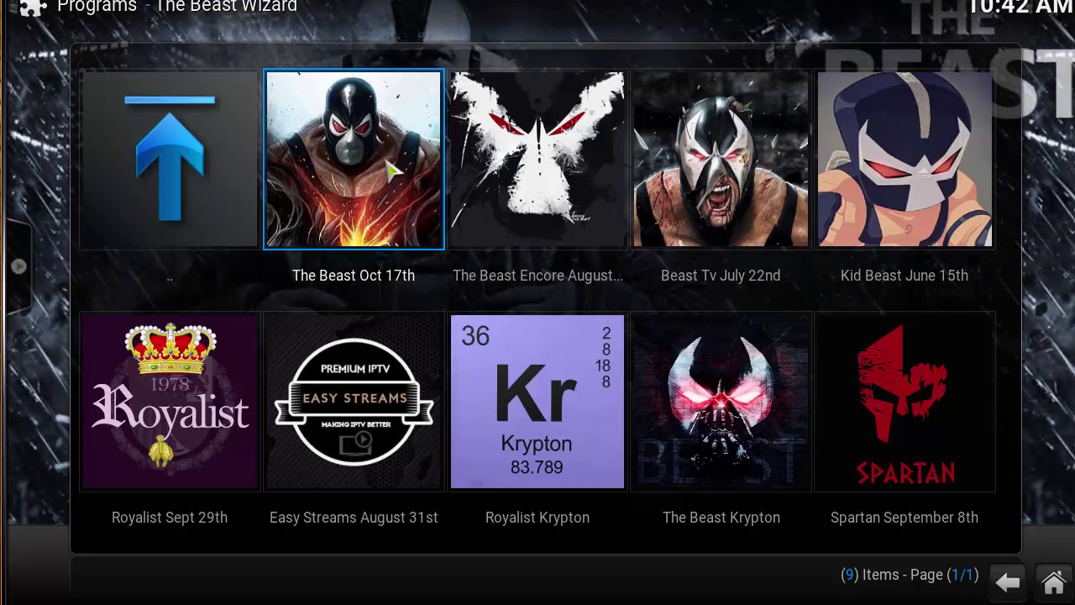
click(391, 171)
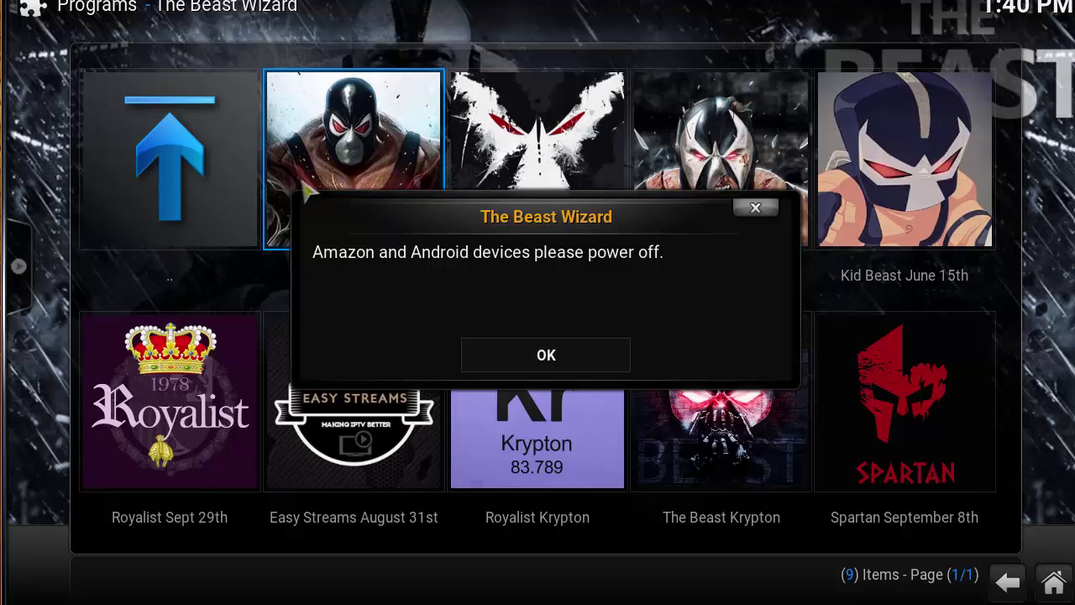
click(576, 360)
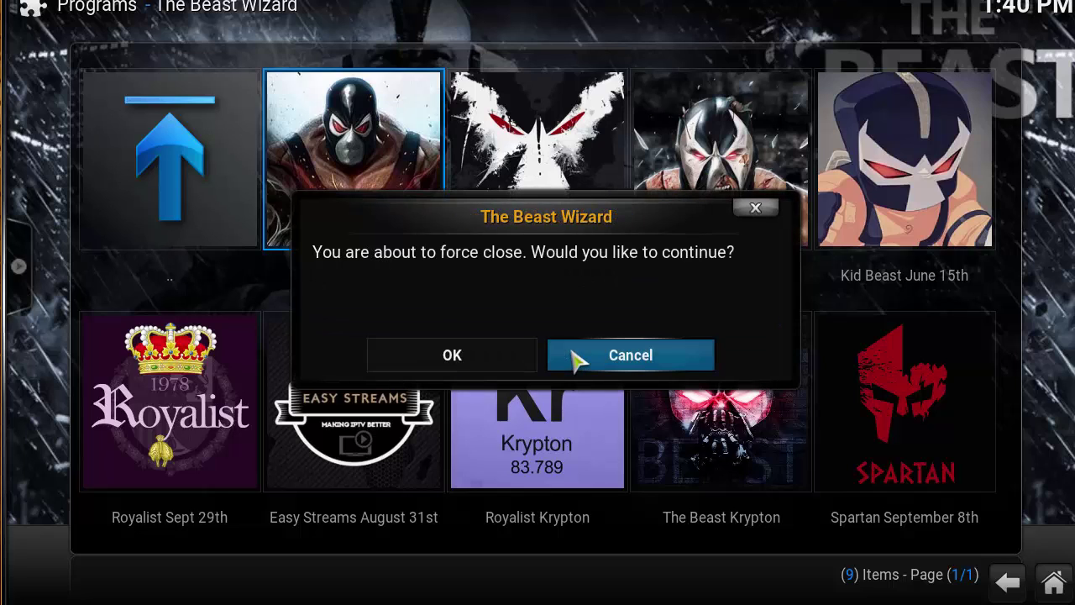
click(496, 370)
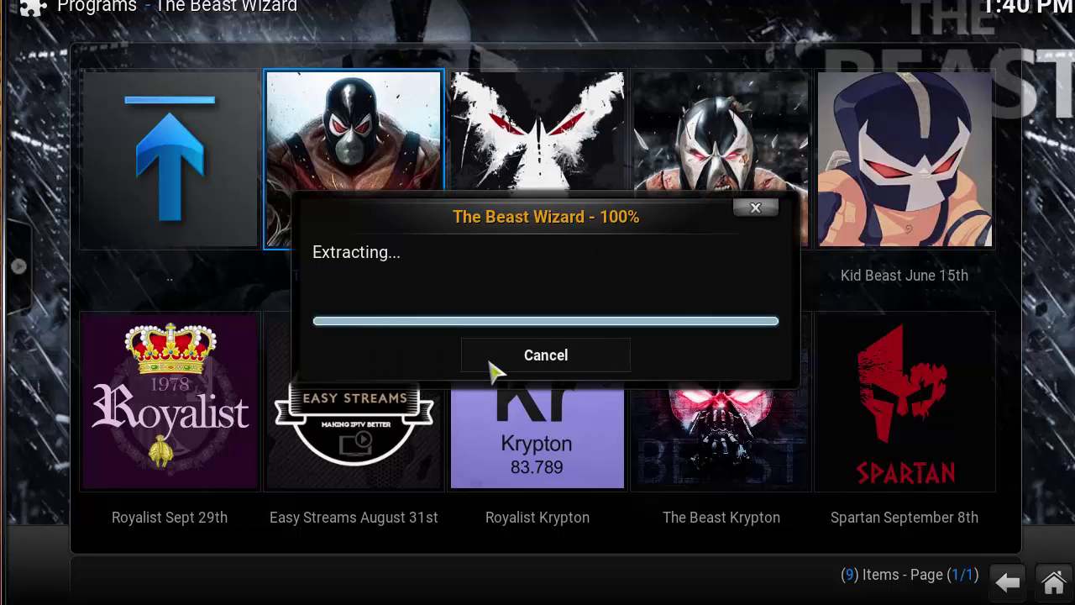